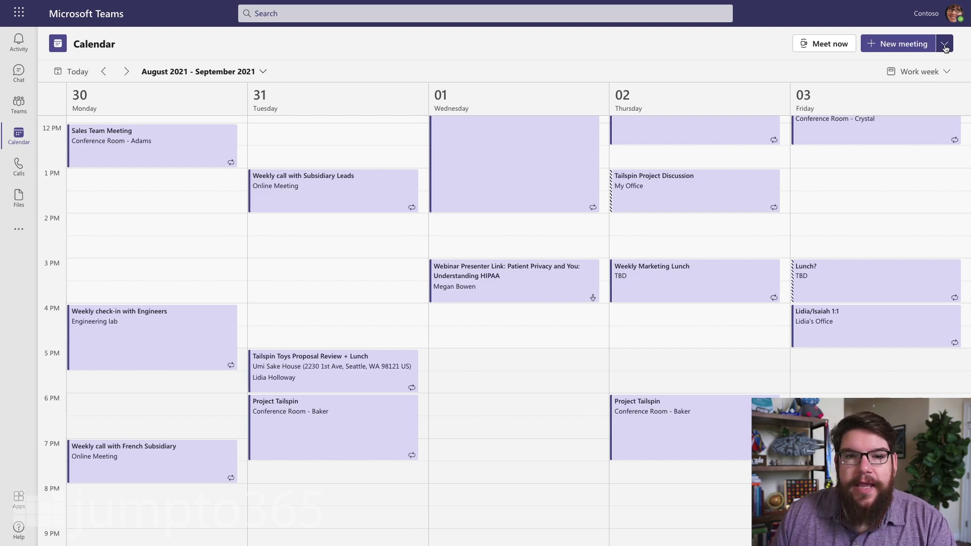
Start a new webinar from the New meeting choices.
click(945, 49)
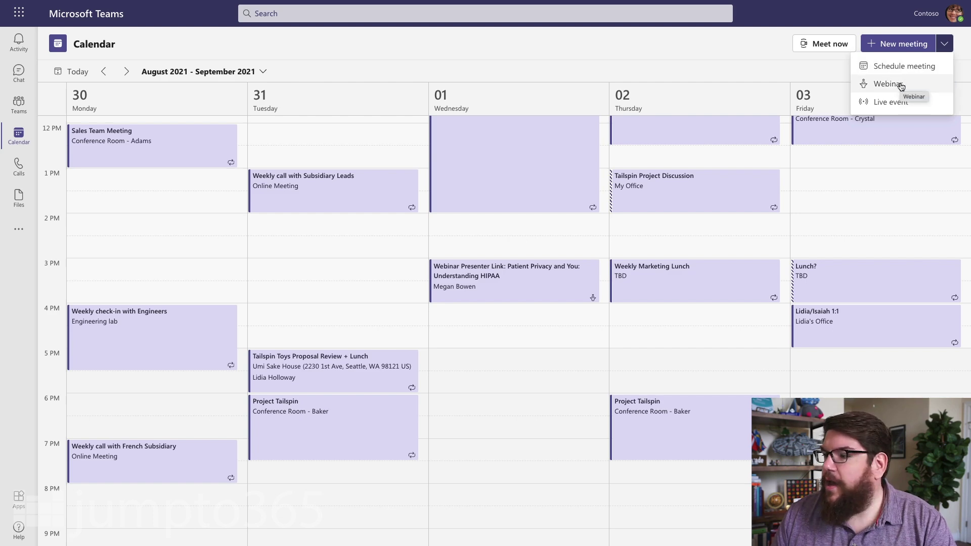
click(901, 85)
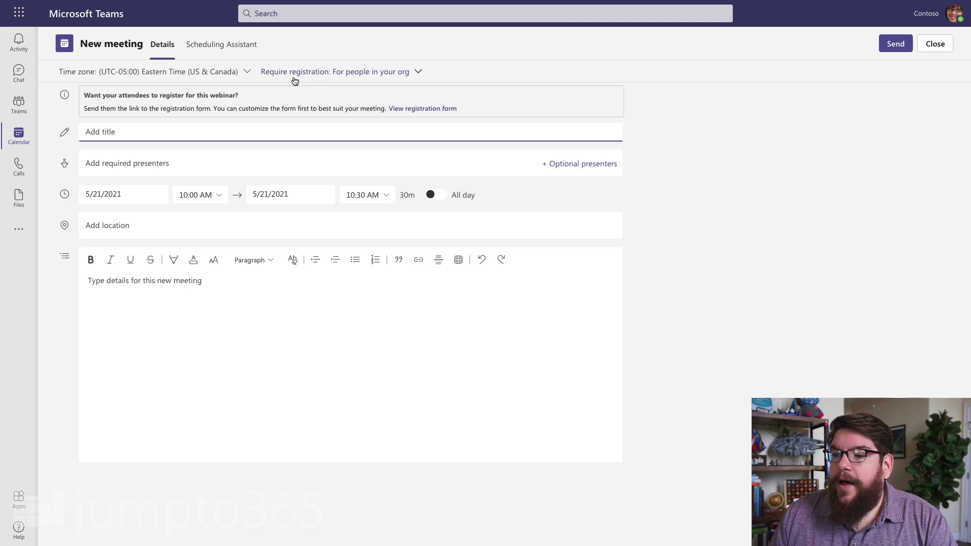
click(419, 73)
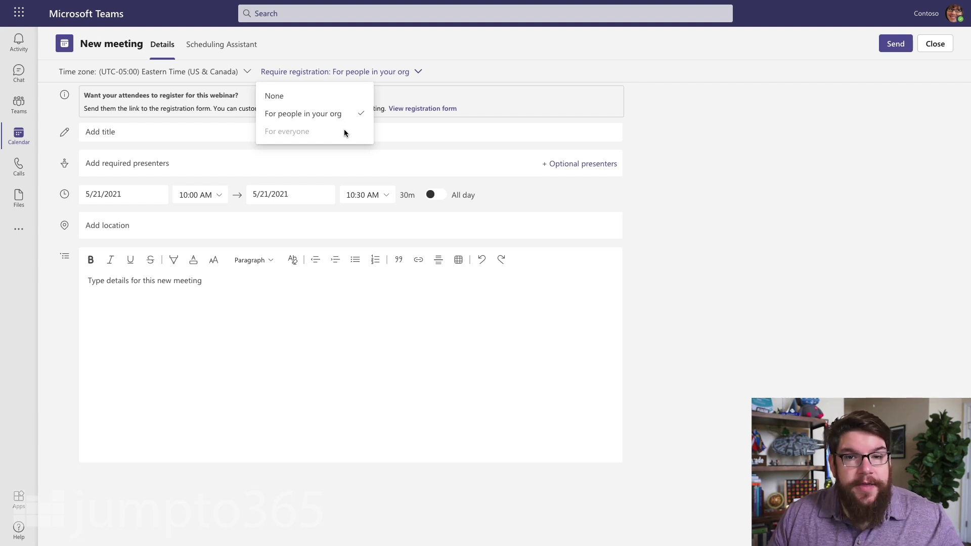
click(221, 133)
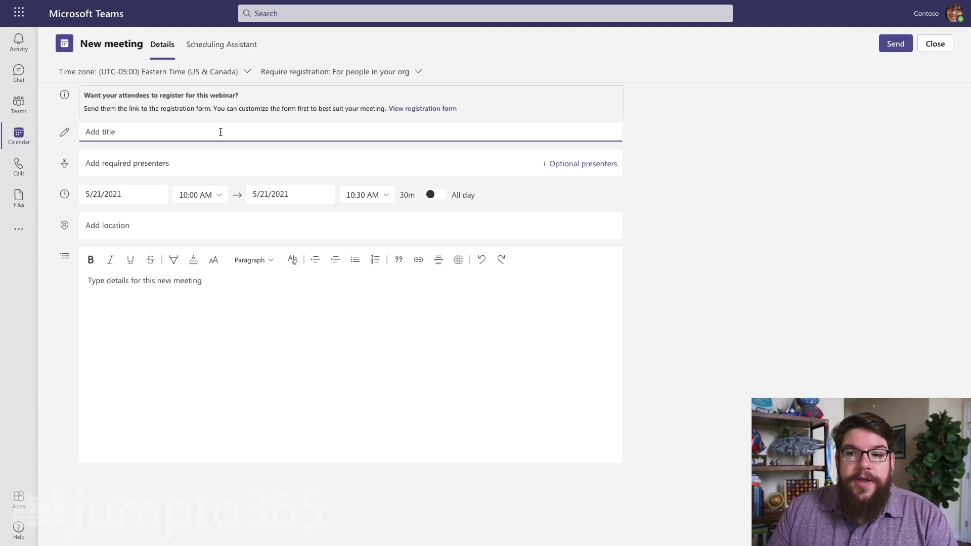
click(195, 161)
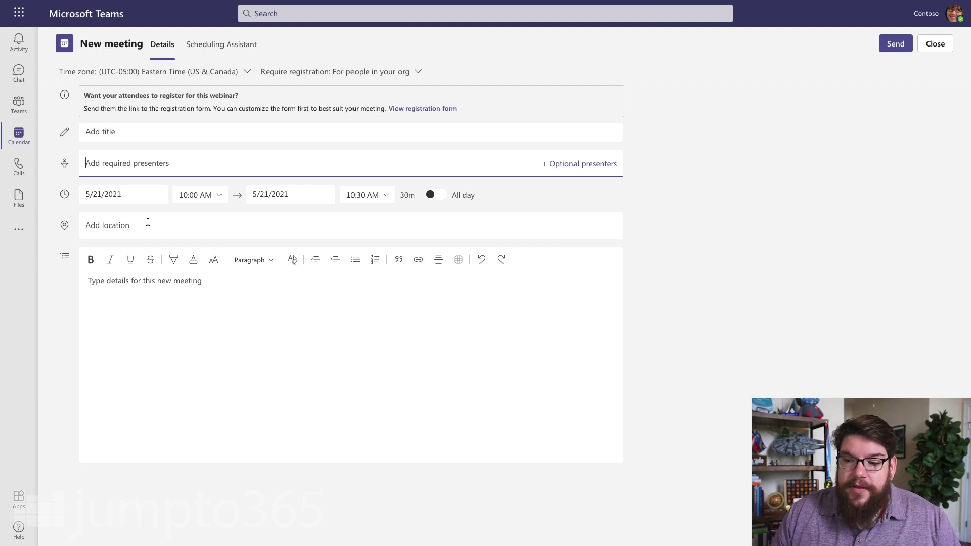
click(143, 298)
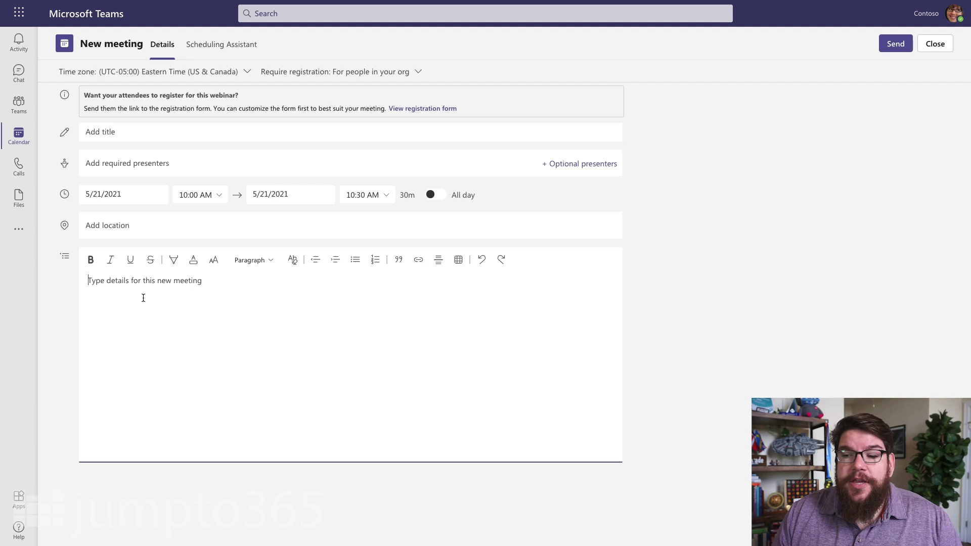
click(125, 136)
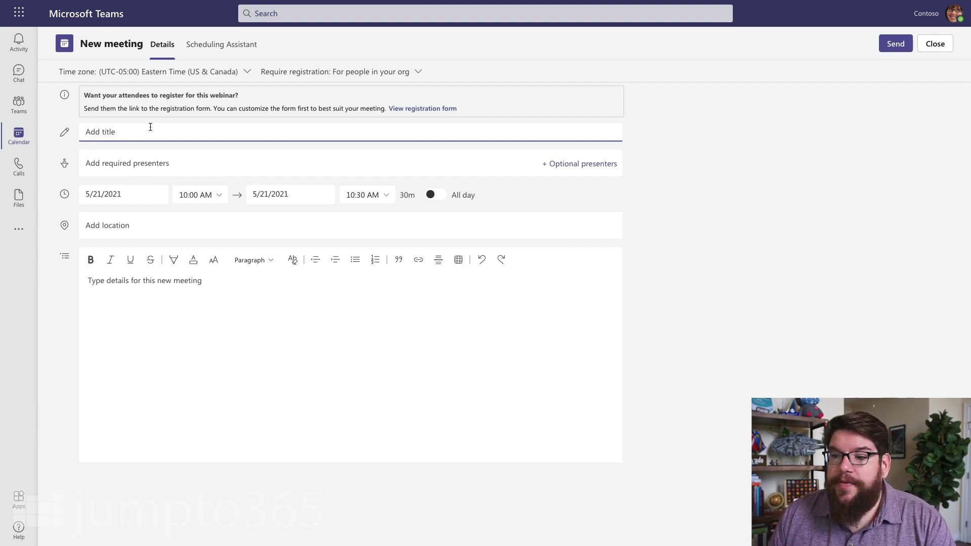
Keep registration for people in your org, add a speaker entry, and list extra registration fields.
click(374, 72)
click(445, 66)
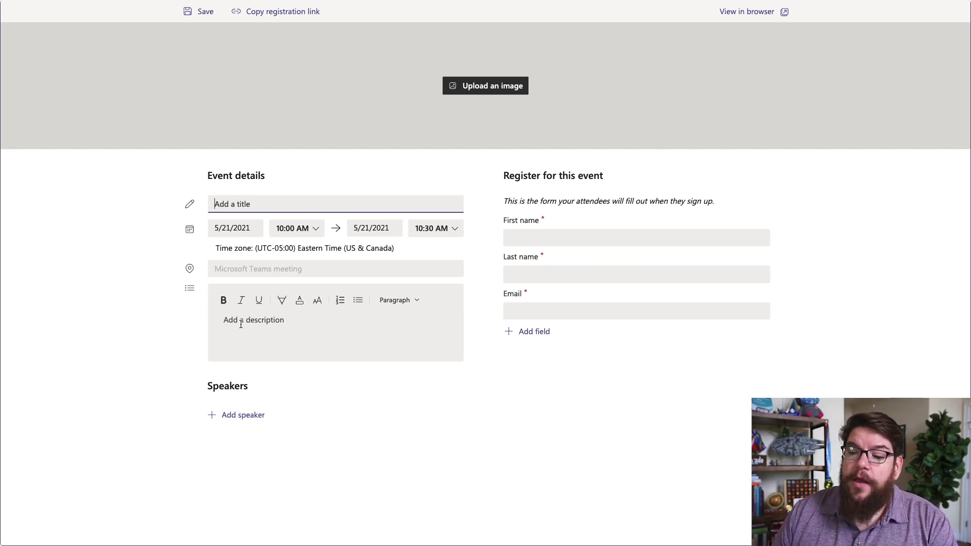
click(237, 419)
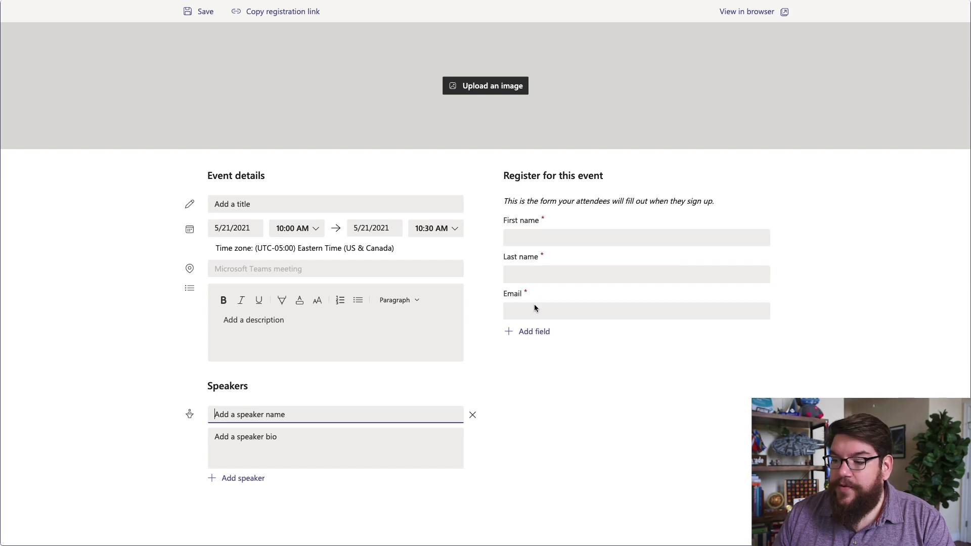
click(542, 331)
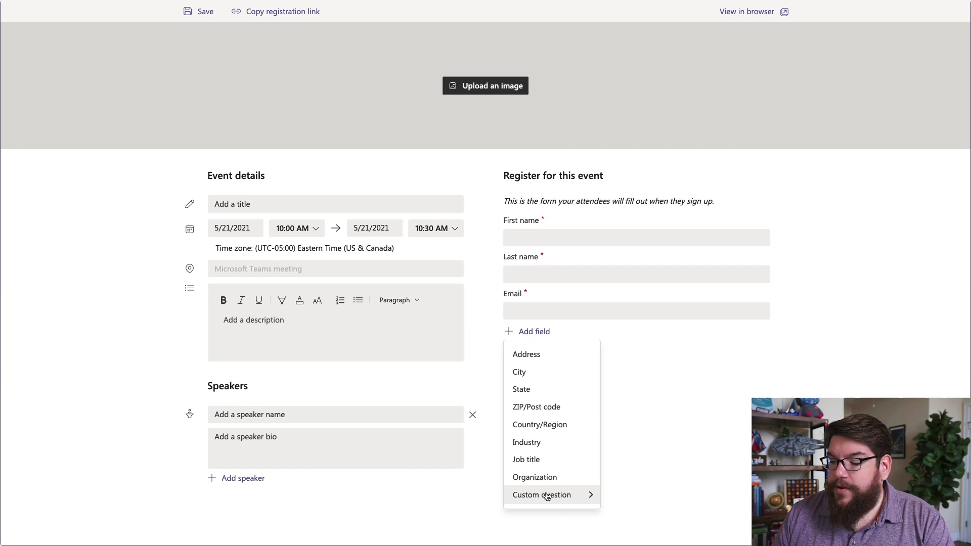
mouse_move(542, 495)
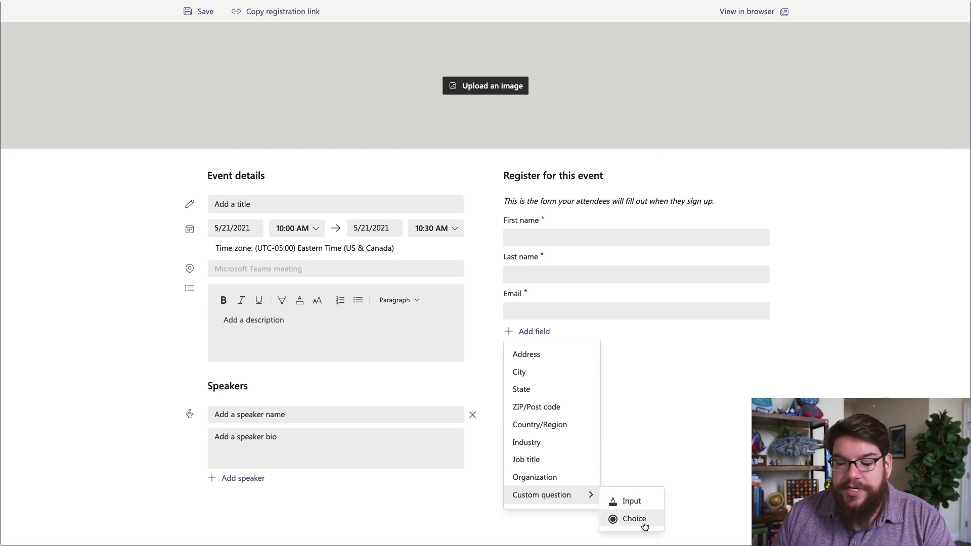
Close the Add field list without adding any registration fields.
click(743, 462)
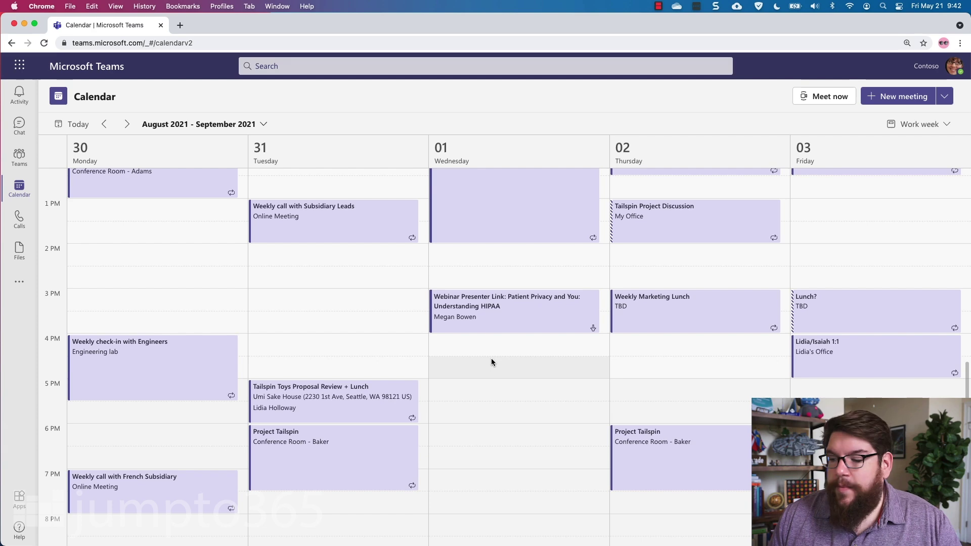
Copy the HIPAA webinar's registration link and start a new browser window for it.
click(551, 306)
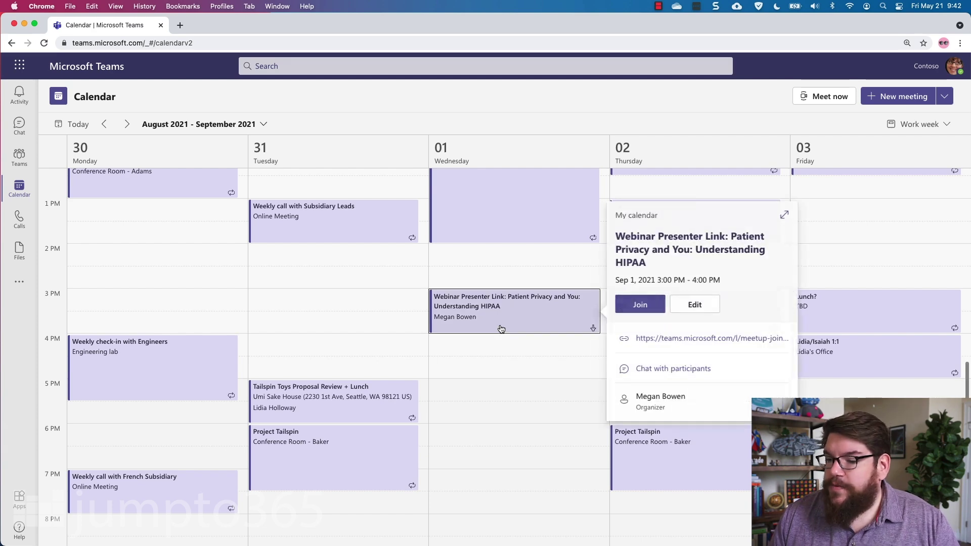
click(783, 215)
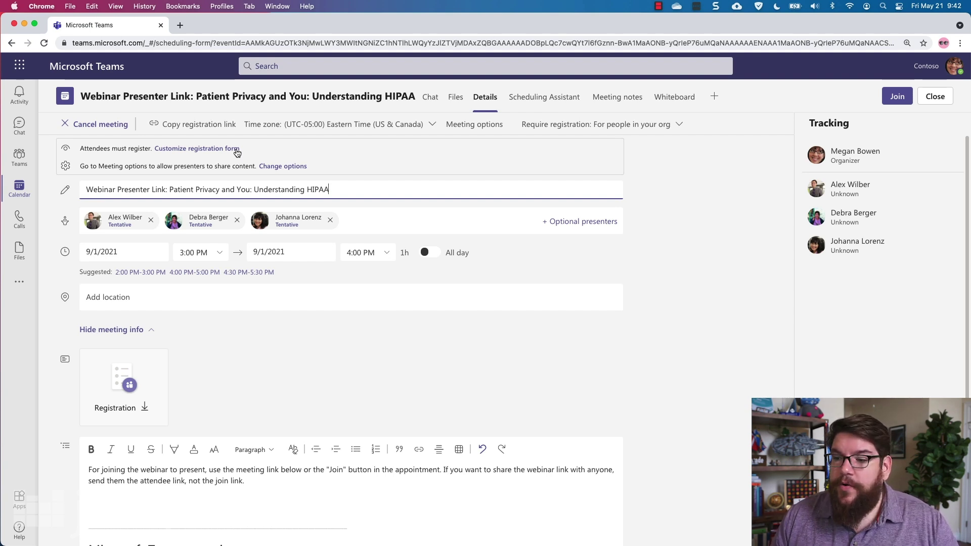
click(210, 128)
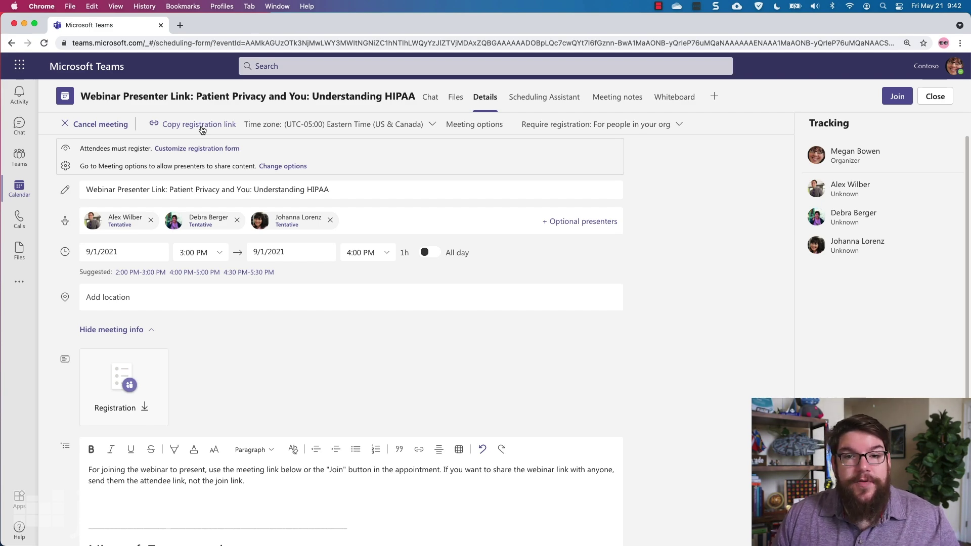
key(super+n)
Load the pasted registration URL to reach the HIPAA webinar registration page.
key(super+v)
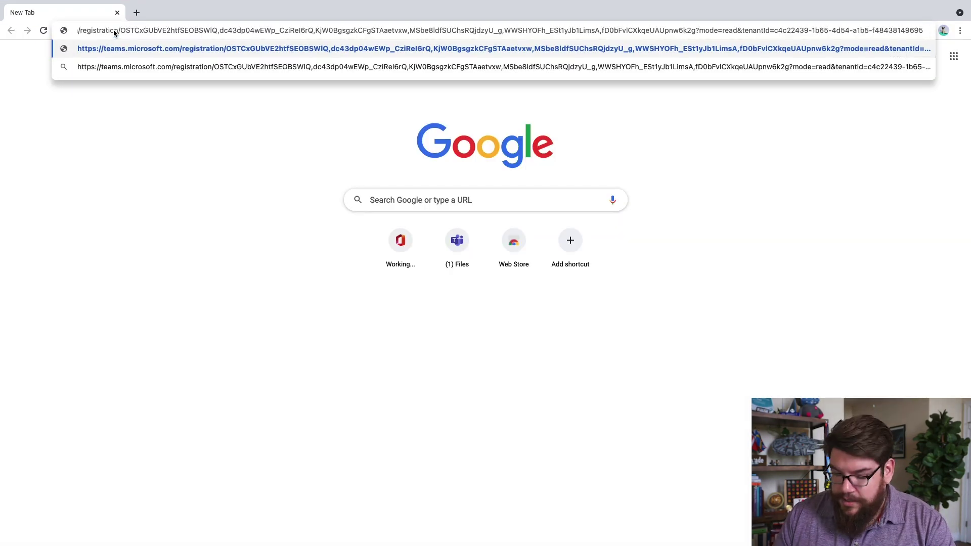
key(Return)
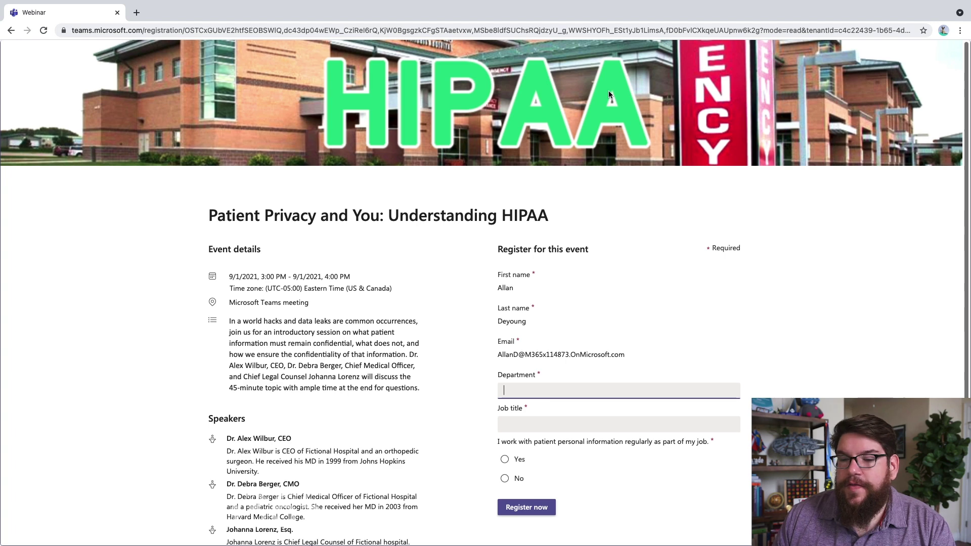
scroll(205, 272, down, 2)
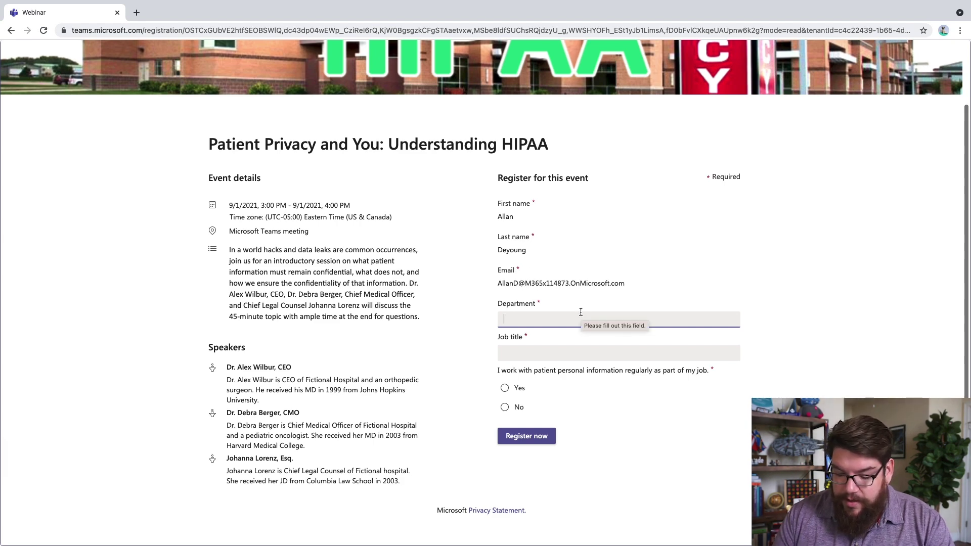
text(ICU)
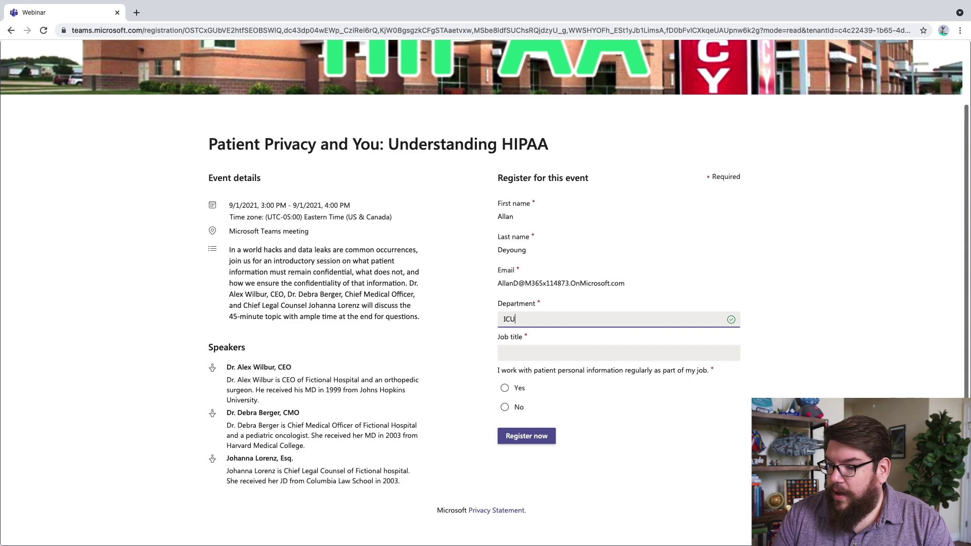
Enter RN as job title, answer Yes to handling patient information, and submit the registration.
key(Tab)
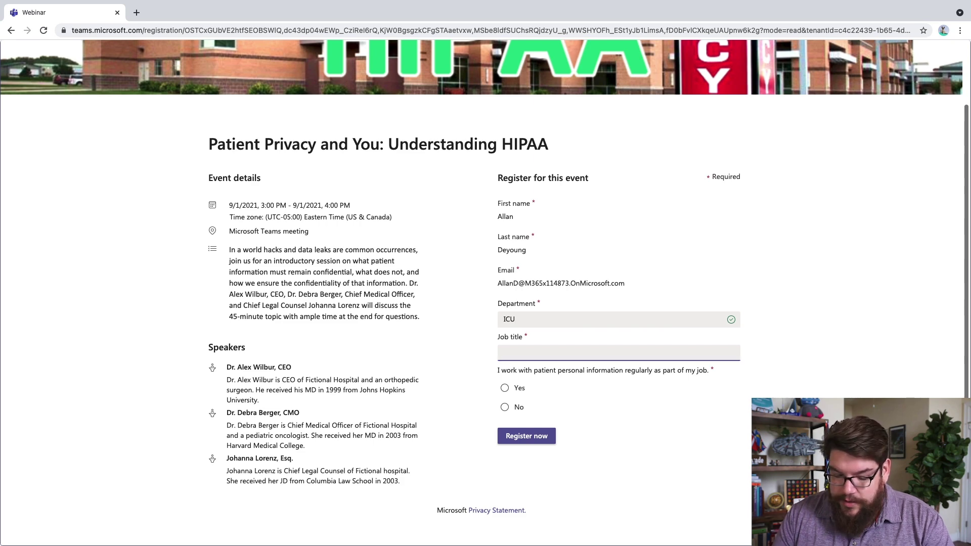
text(RN)
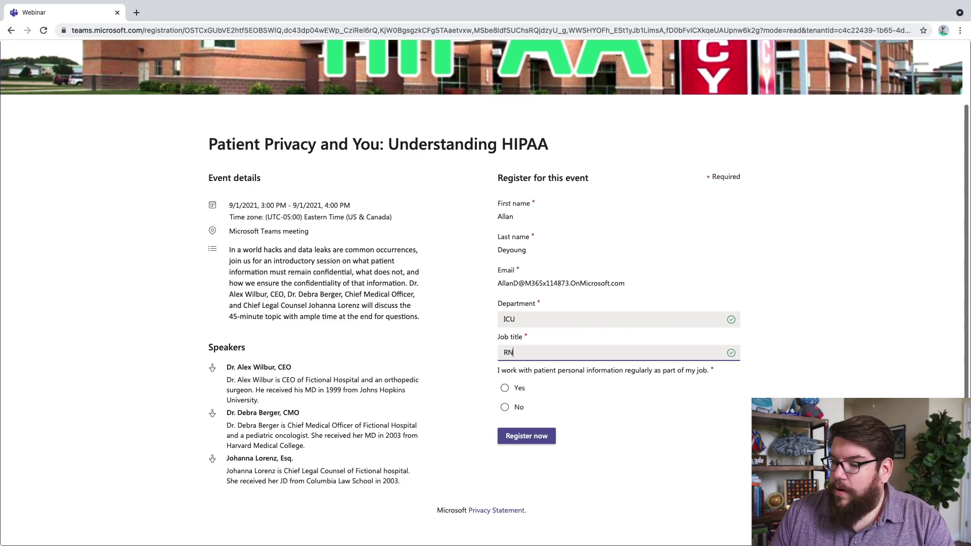
click(504, 387)
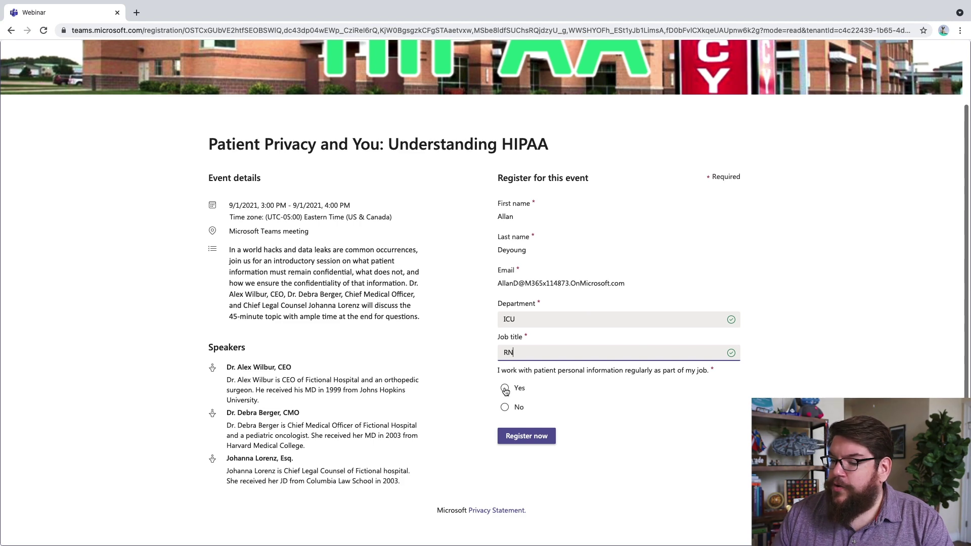
click(544, 443)
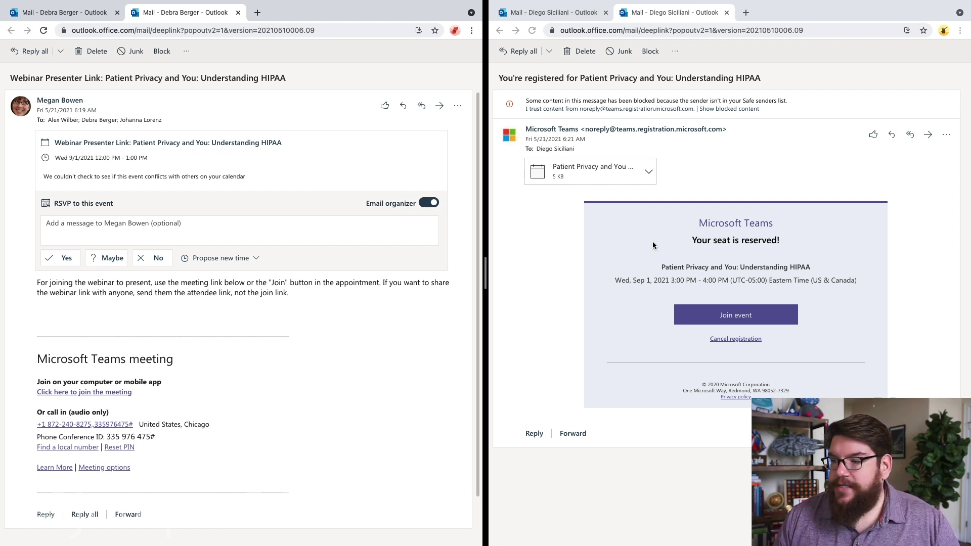
Review the 'You're registered' email and its Add to Calendar attachment options.
click(648, 173)
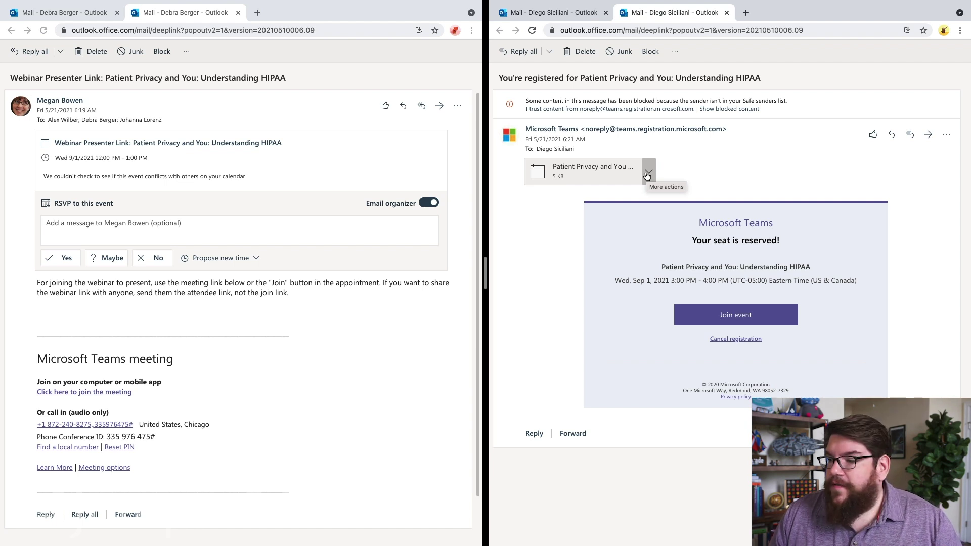
click(649, 176)
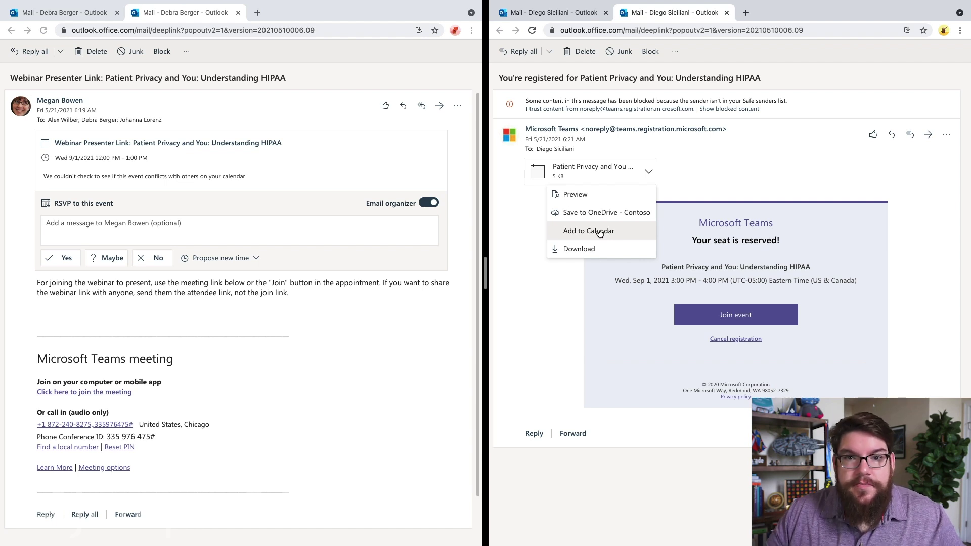
click(565, 274)
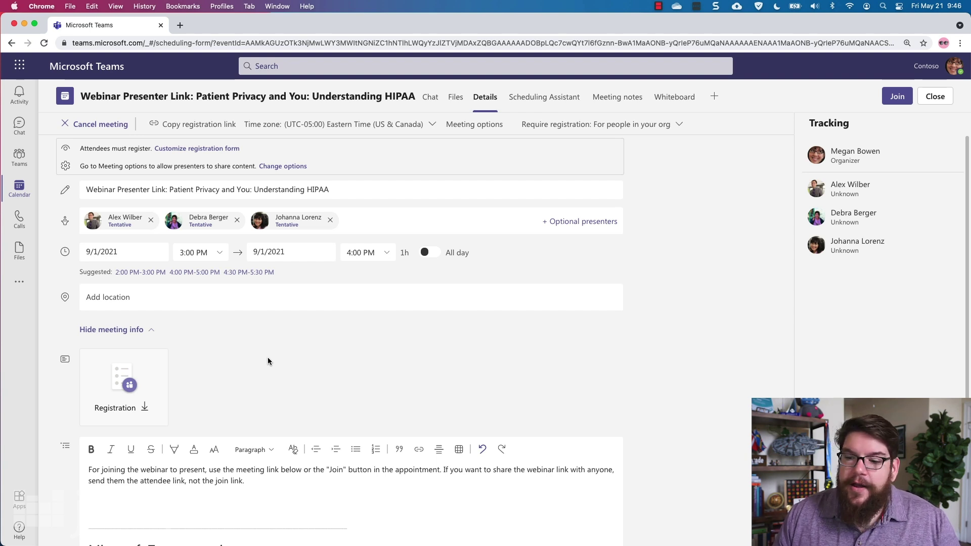
Download meetingRegistration.csv and open it in Excel from the download shelf.
click(128, 385)
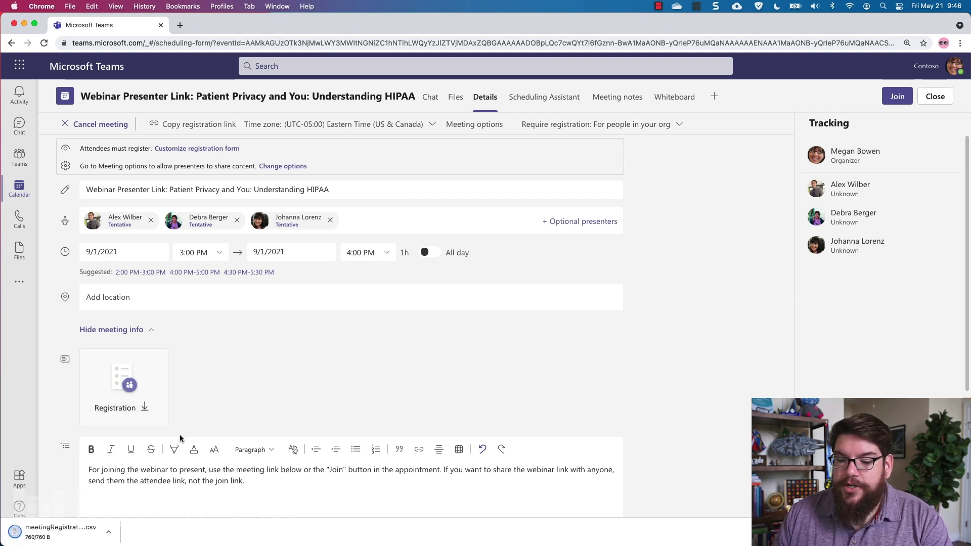
click(110, 534)
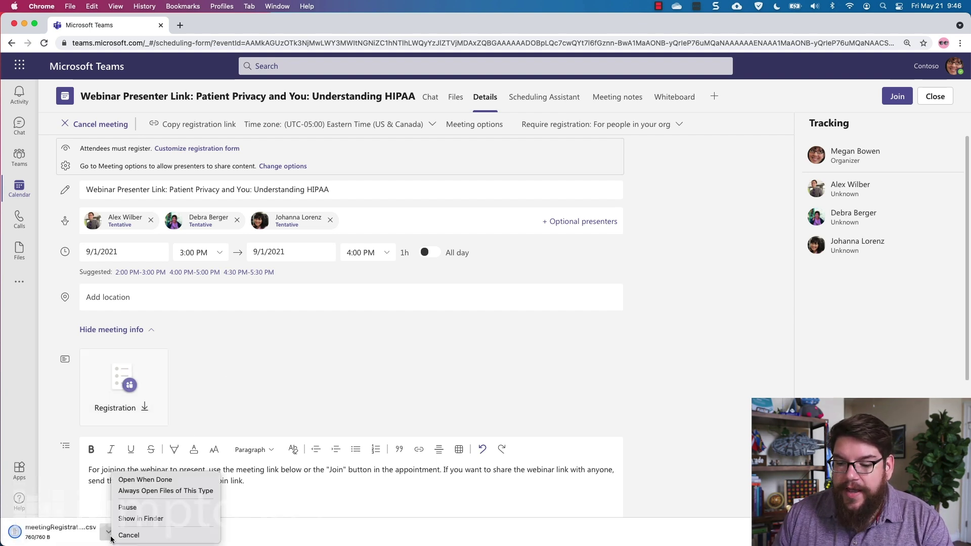
click(133, 518)
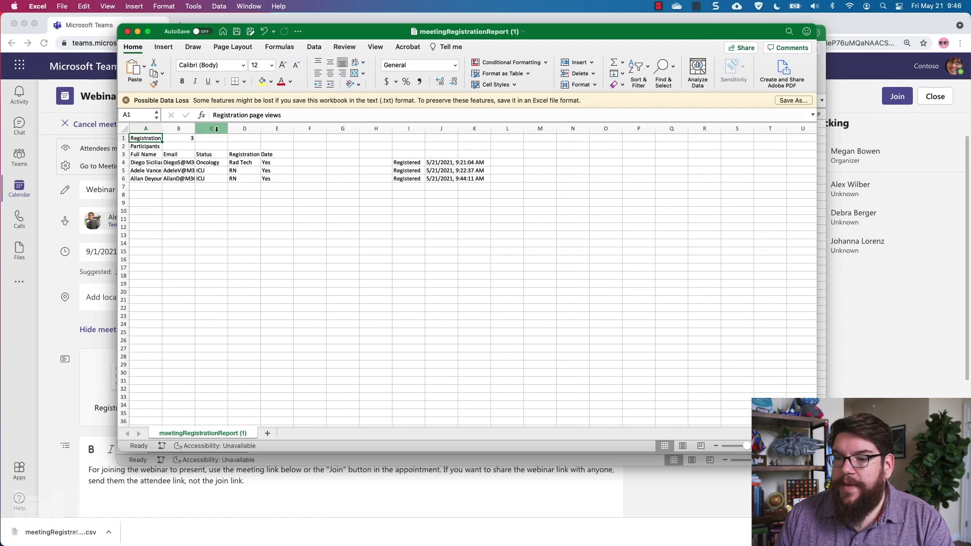
Widen column A to read the three registrants' full names, then close the report.
drag(162, 129, 378, 128)
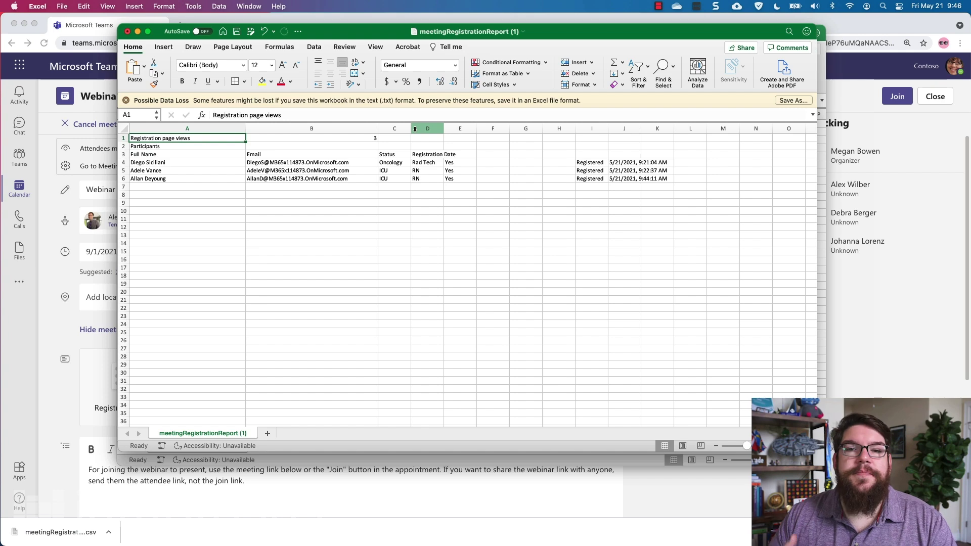
click(128, 31)
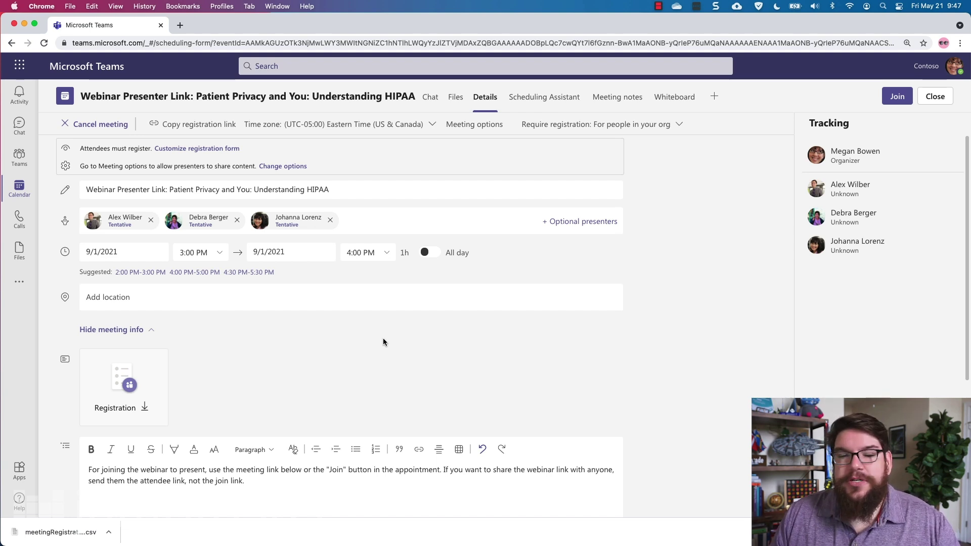
In Meeting options, let only People I invite bypass the lobby and keep Specific people as presenters.
click(474, 123)
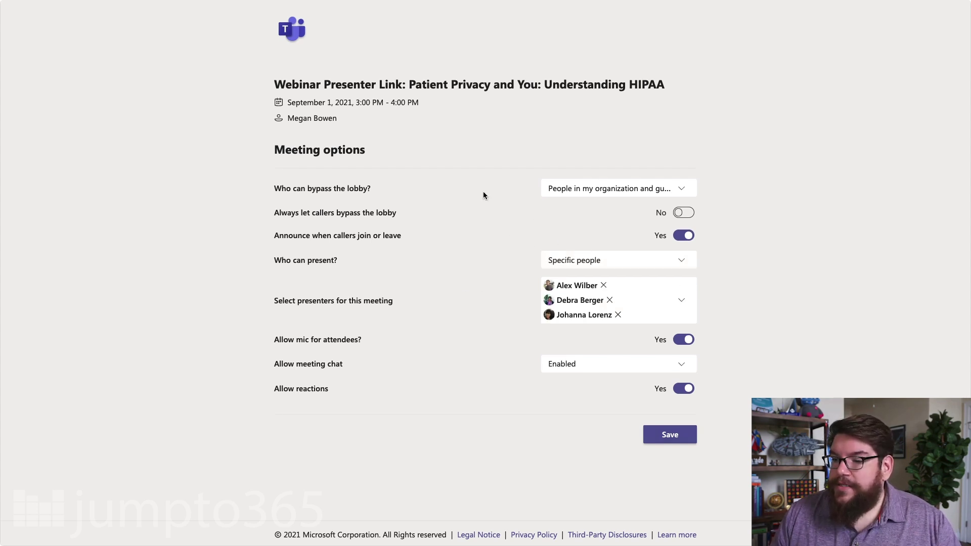
click(558, 195)
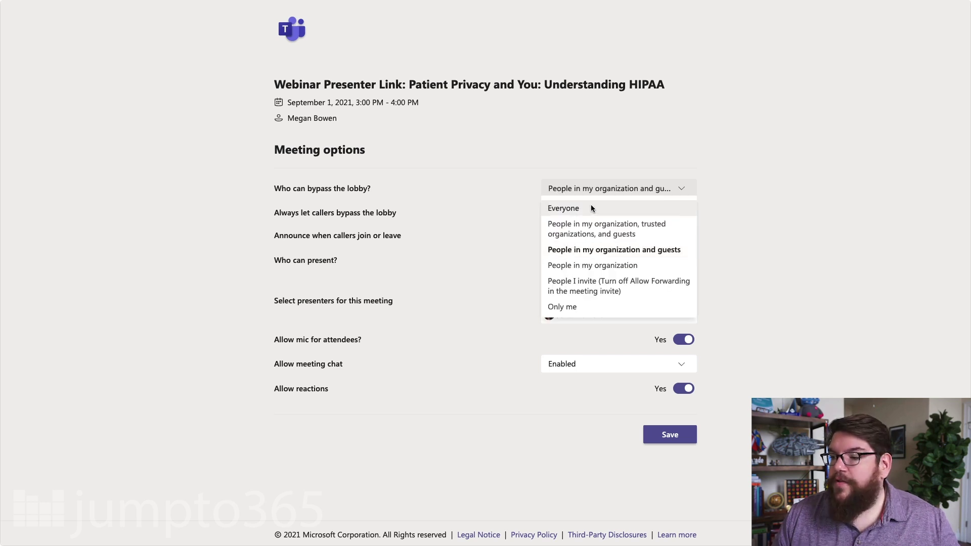
click(592, 282)
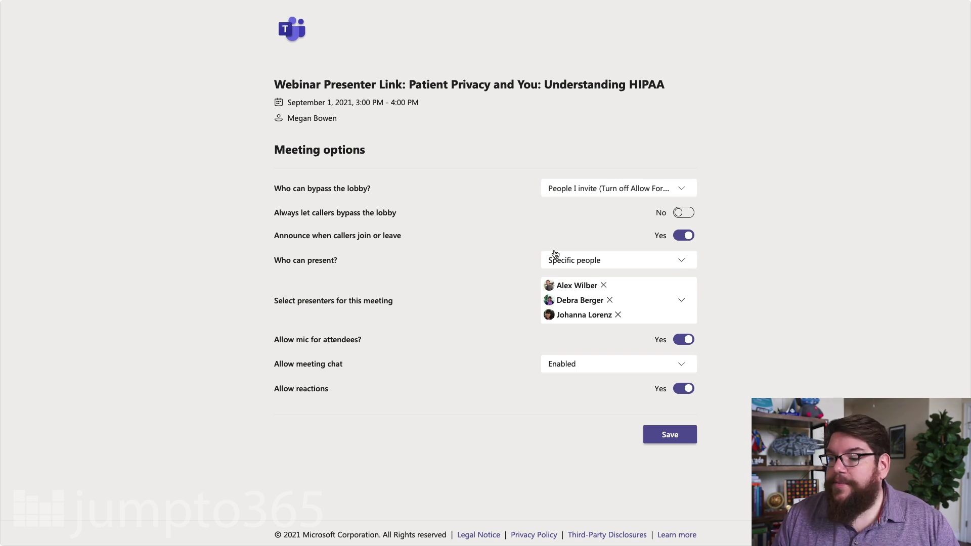
click(569, 260)
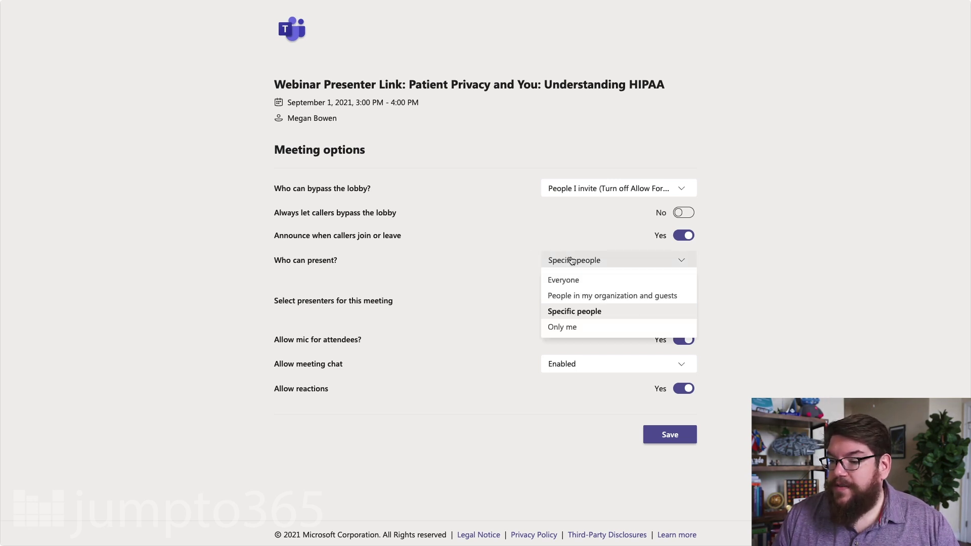
click(523, 261)
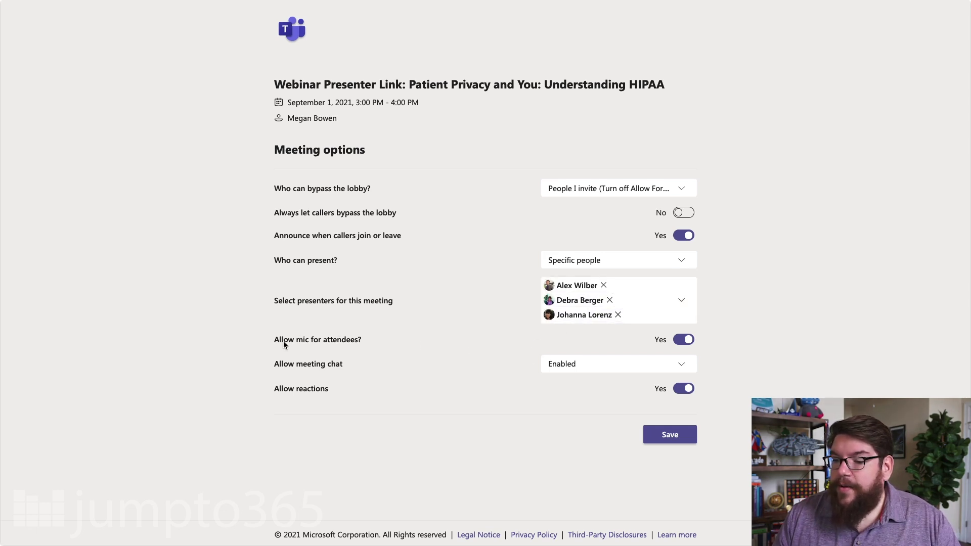
Turn off attendee microphones and review the meeting chat choices.
click(677, 343)
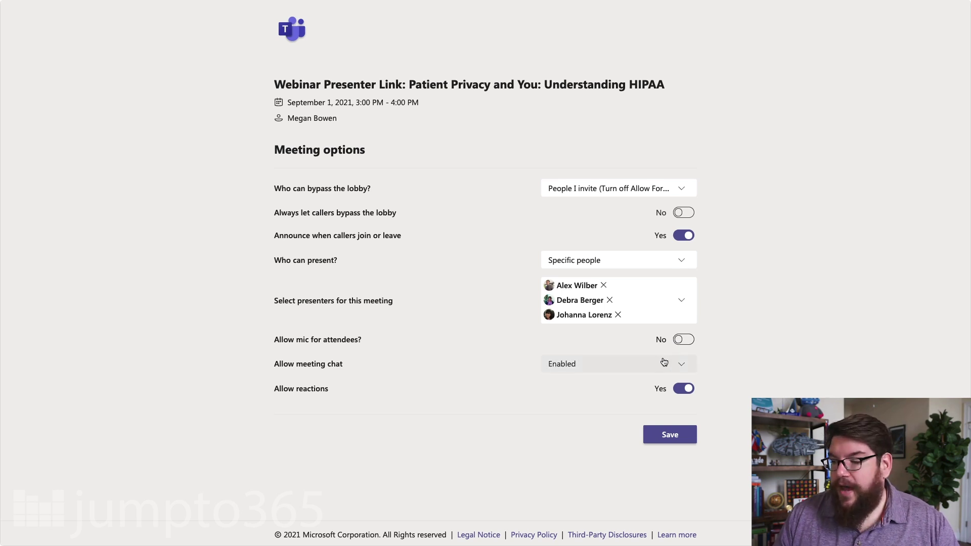
click(658, 364)
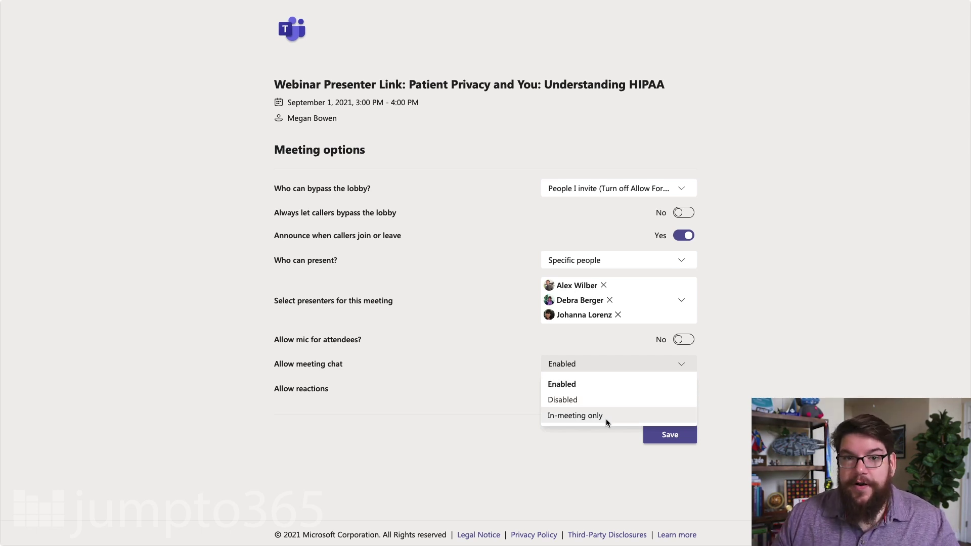
Keep meeting chat set to Enabled for the HIPAA webinar attendees.
click(509, 383)
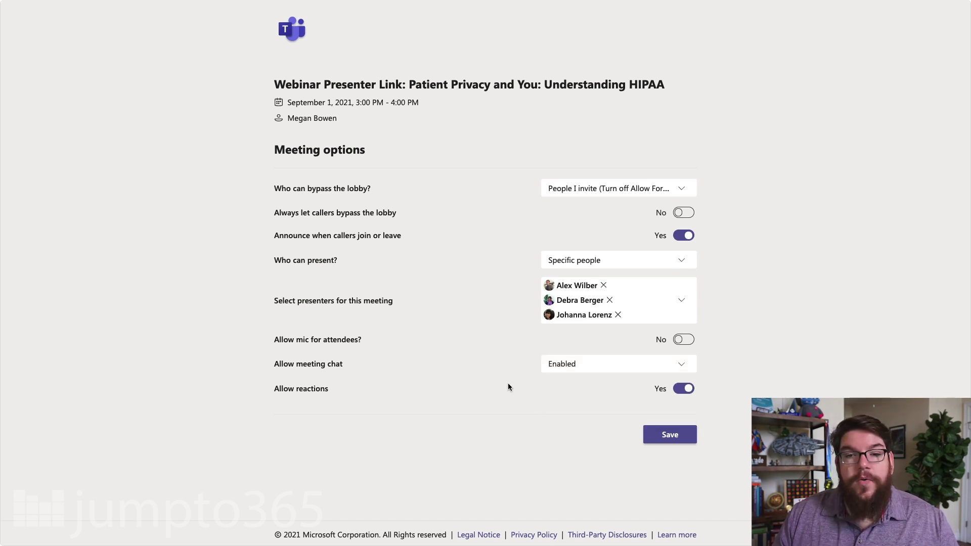